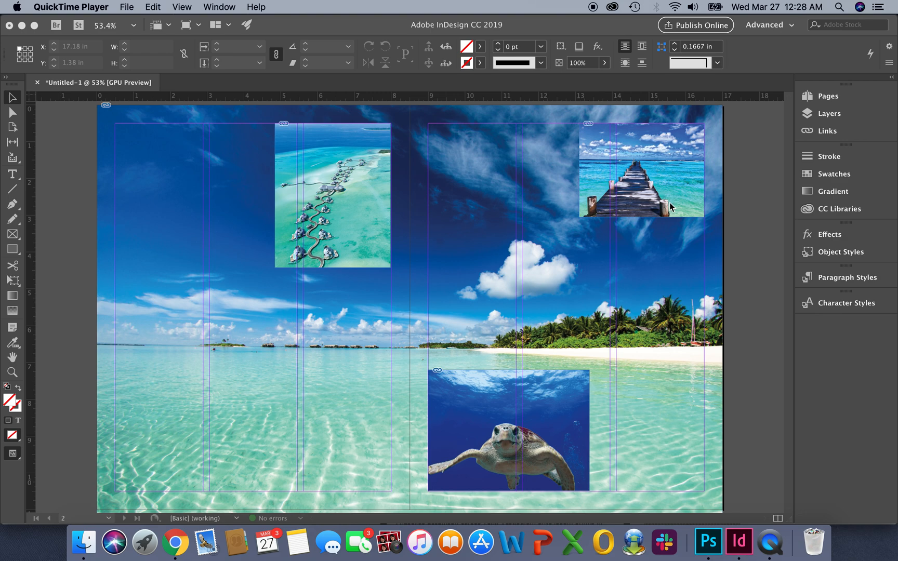
- Add a drop shadow effect to the wooden pier photo, with the live preview turned on and the photo in view
{"action": "left_click", "coordinate": [659, 182]}
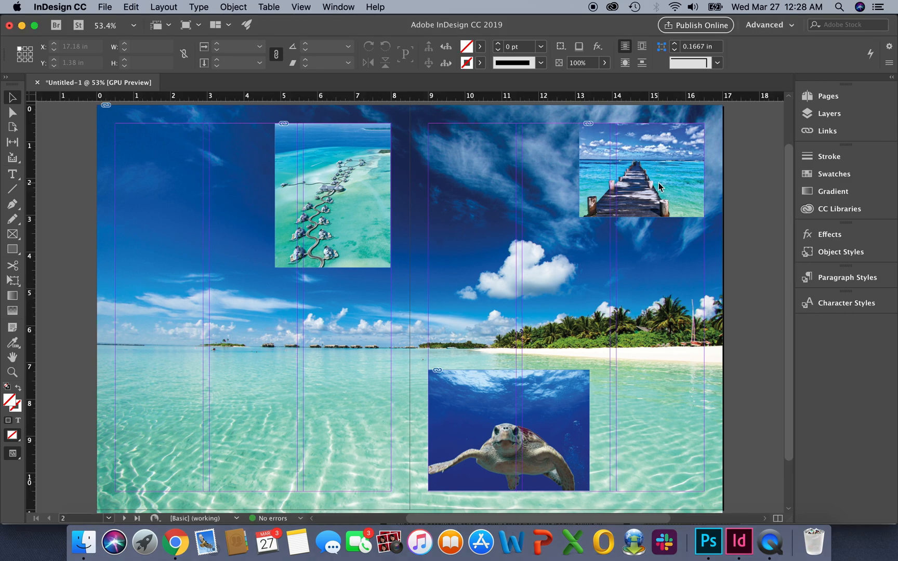
{"action": "left_click", "coordinate": [658, 184]}
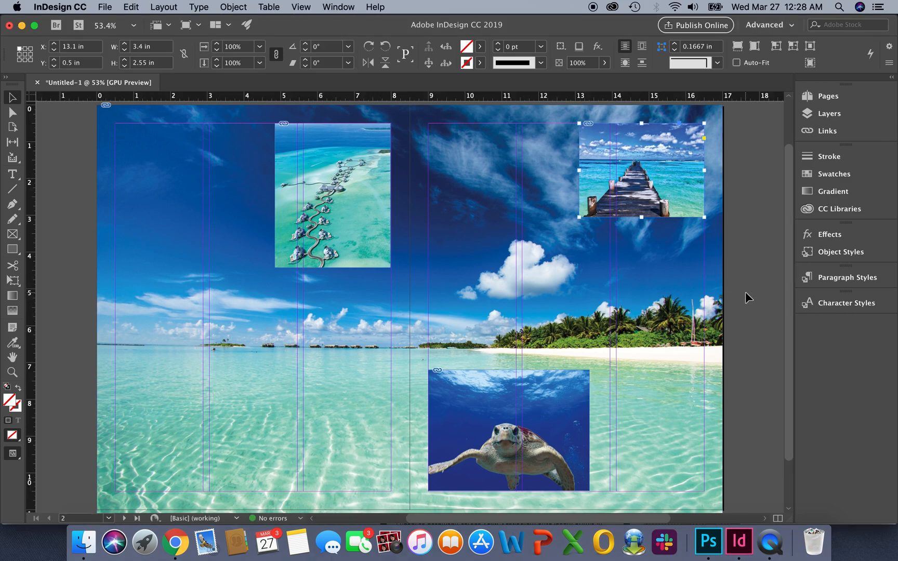
{"action": "left_click", "coordinate": [234, 8]}
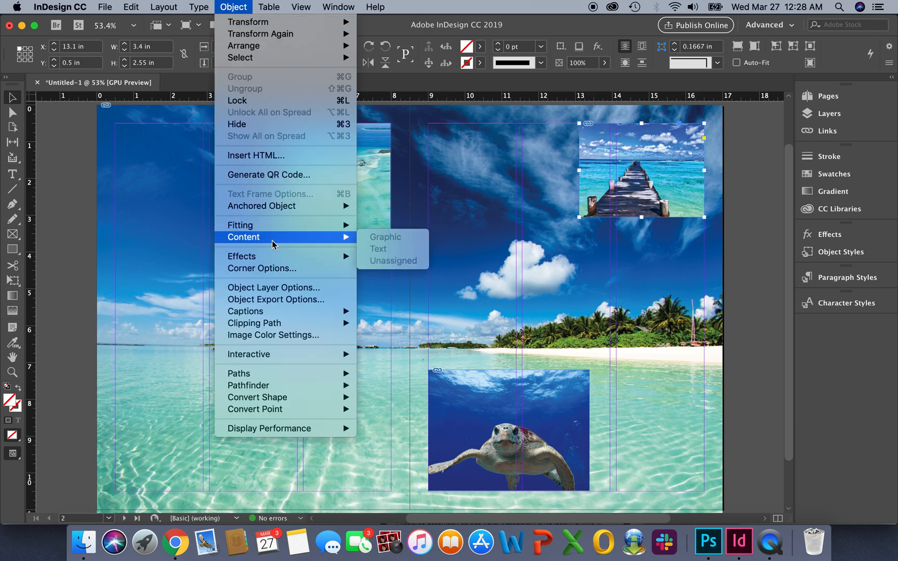
{"action": "mouse_move", "coordinate": [276, 257]}
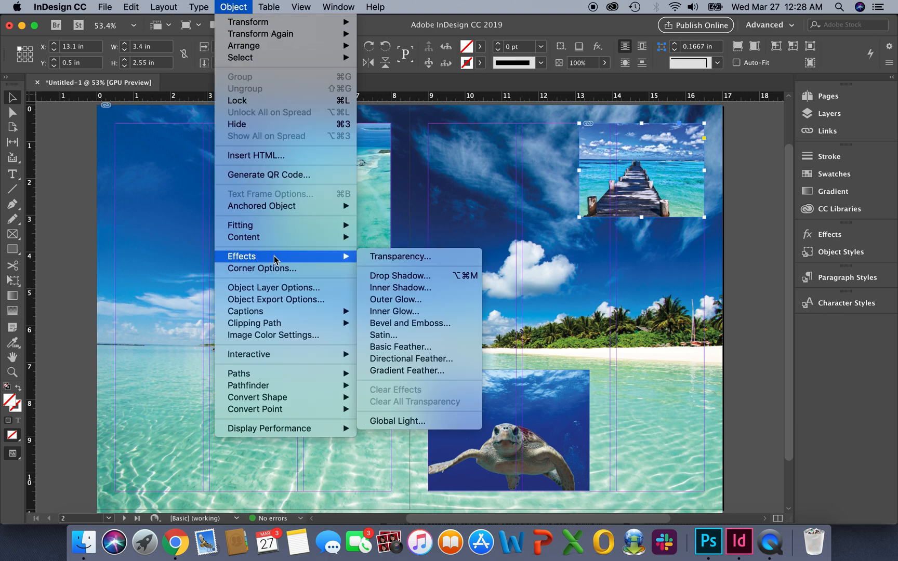
{"action": "left_click", "coordinate": [390, 281]}
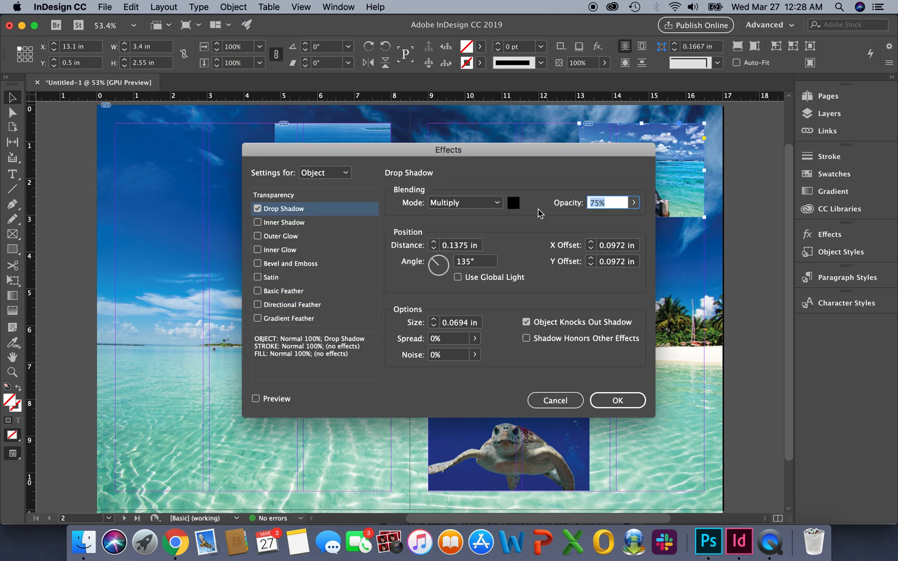
{"action": "left_click_drag", "start_coordinate": [533, 156], "coordinate": [369, 103]}
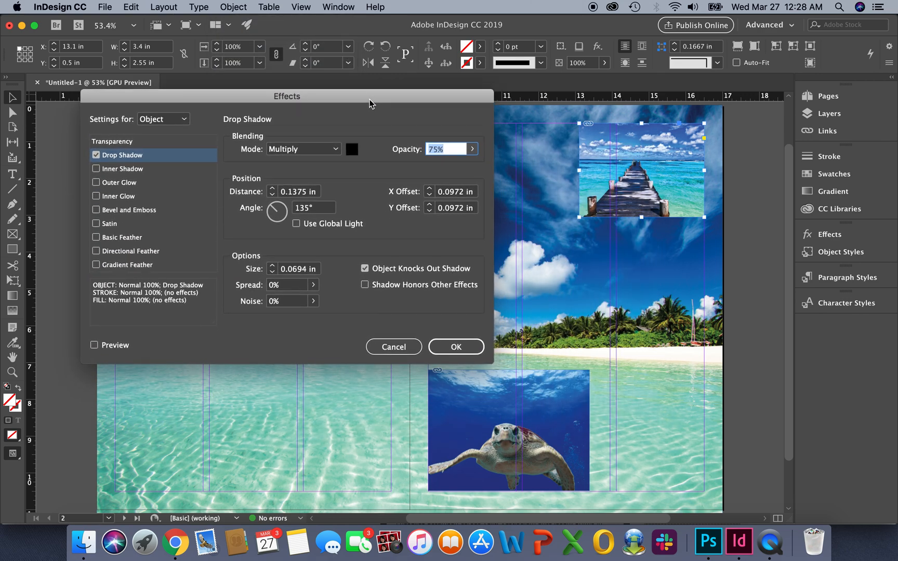
{"action": "left_click", "coordinate": [94, 346]}
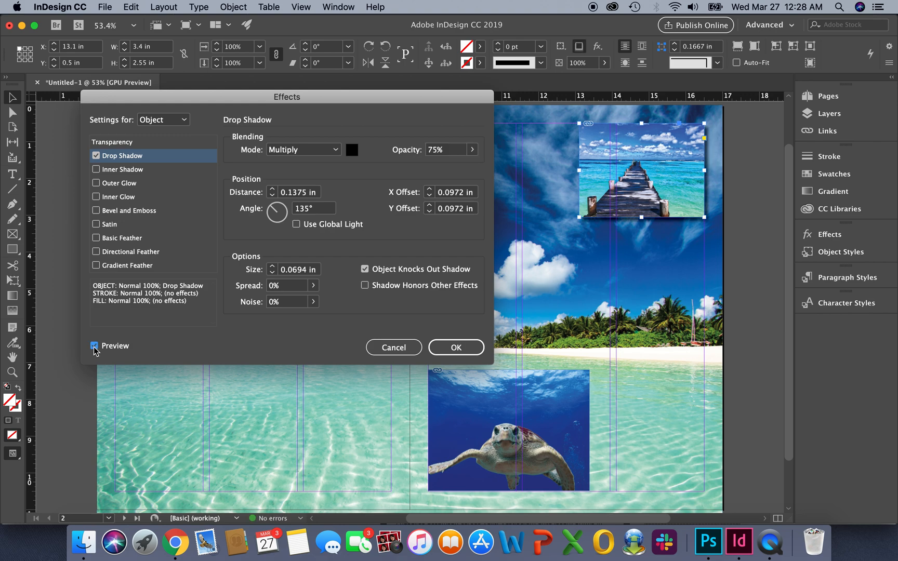
- Set the pier photo's drop shadow to a 132° angle, 0.125 in size and 0.1875 in distance
{"action": "left_click", "coordinate": [274, 211]}
{"action": "left_click_drag", "start_coordinate": [272, 207], "coordinate": [274, 209]}
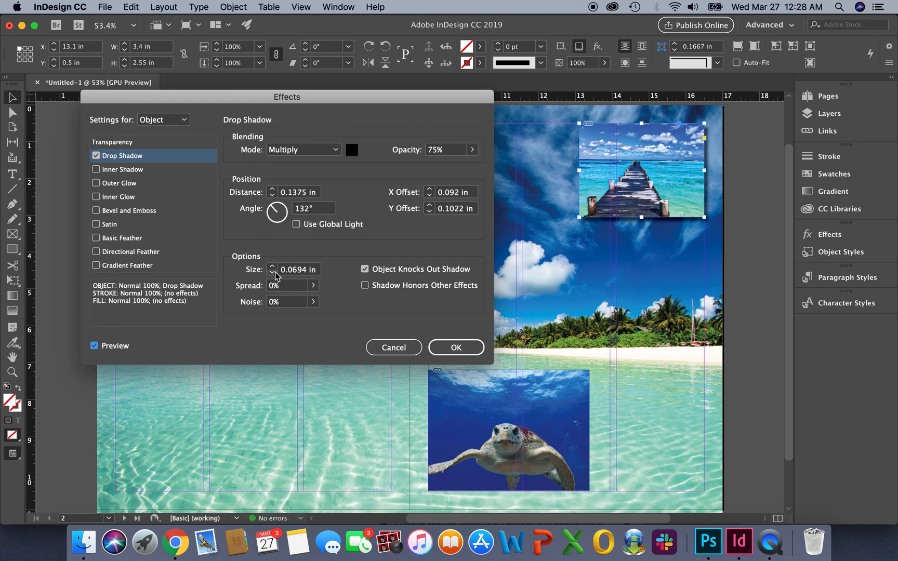
{"action": "left_click", "coordinate": [272, 267]}
{"action": "left_click", "coordinate": [272, 267]}
{"action": "left_click", "coordinate": [272, 273]}
{"action": "left_click", "coordinate": [272, 189]}
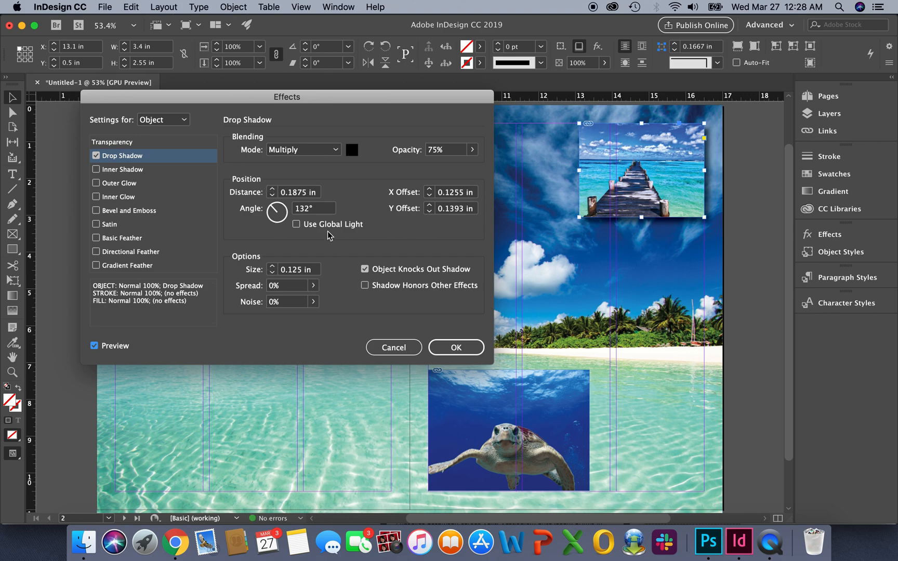
- Make the pier photo's drop shadow use global light, set its spread to 9%, and apply the effect
{"action": "left_click", "coordinate": [297, 225]}
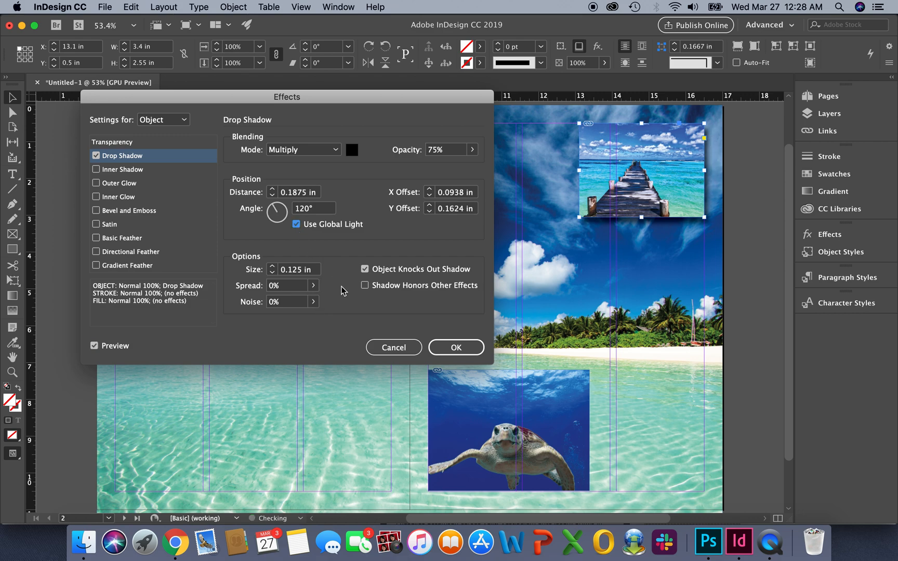
{"action": "left_click", "coordinate": [314, 286]}
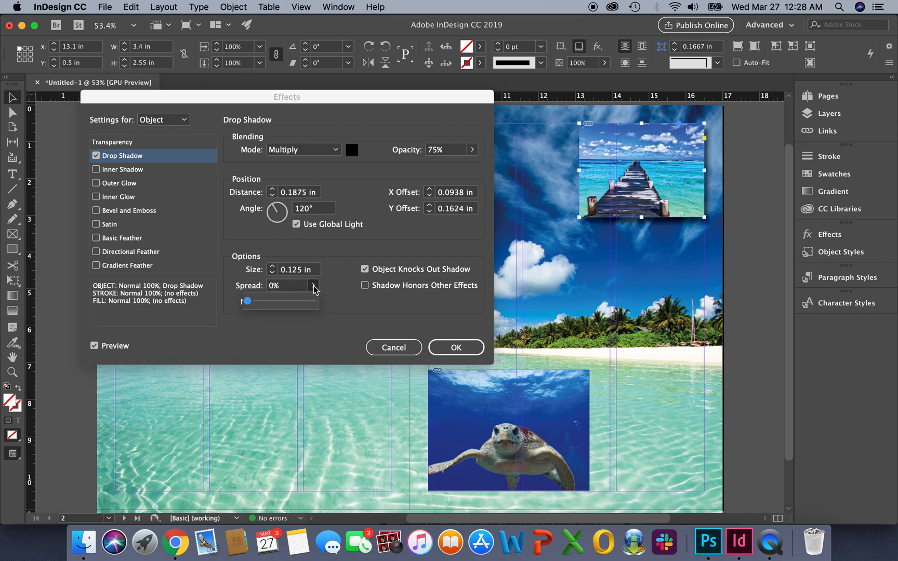
{"action": "left_click_drag", "start_coordinate": [248, 301], "coordinate": [258, 304]}
{"action": "left_click_drag", "start_coordinate": [255, 301], "coordinate": [254, 301]}
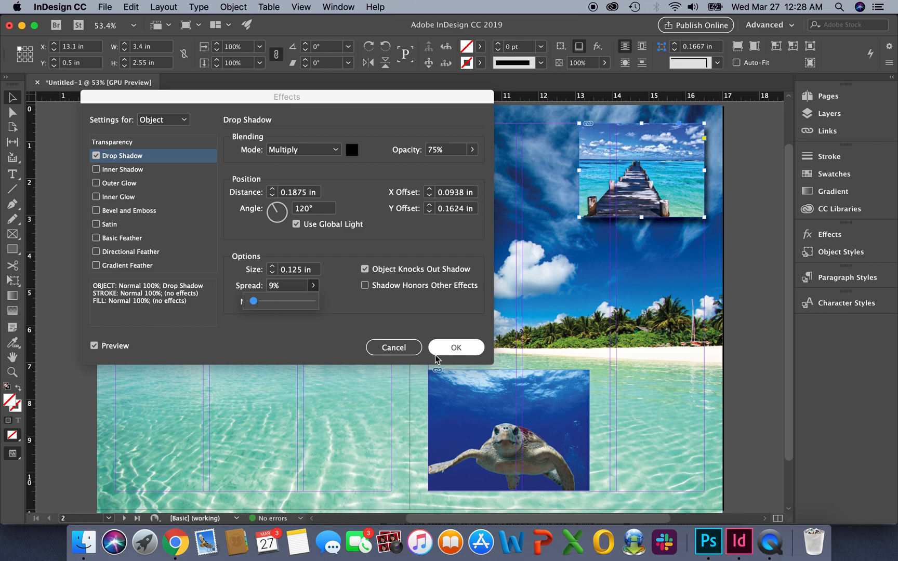
{"action": "left_click", "coordinate": [453, 347]}
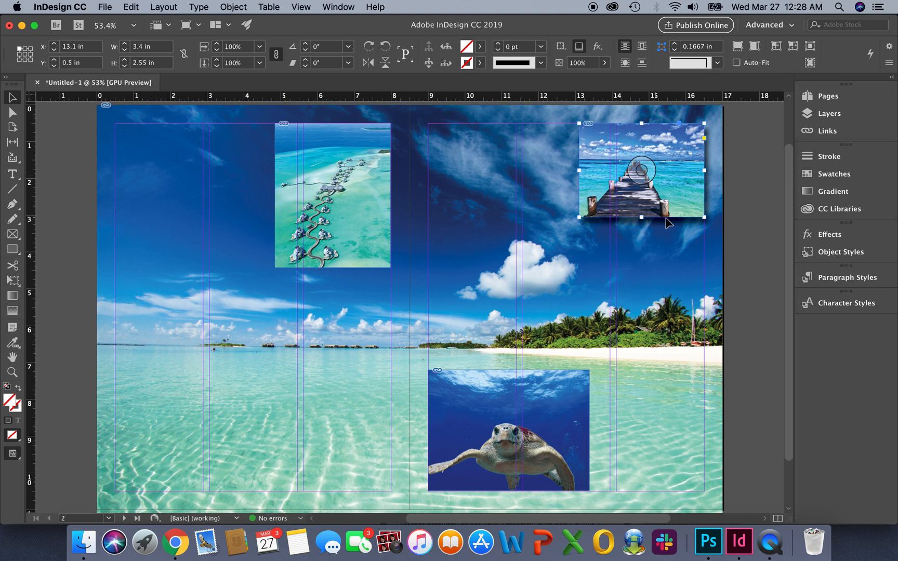
- Create a new object style from the pier photo's formatting and name it Photo Drop Shadow
{"action": "left_click", "coordinate": [826, 256]}
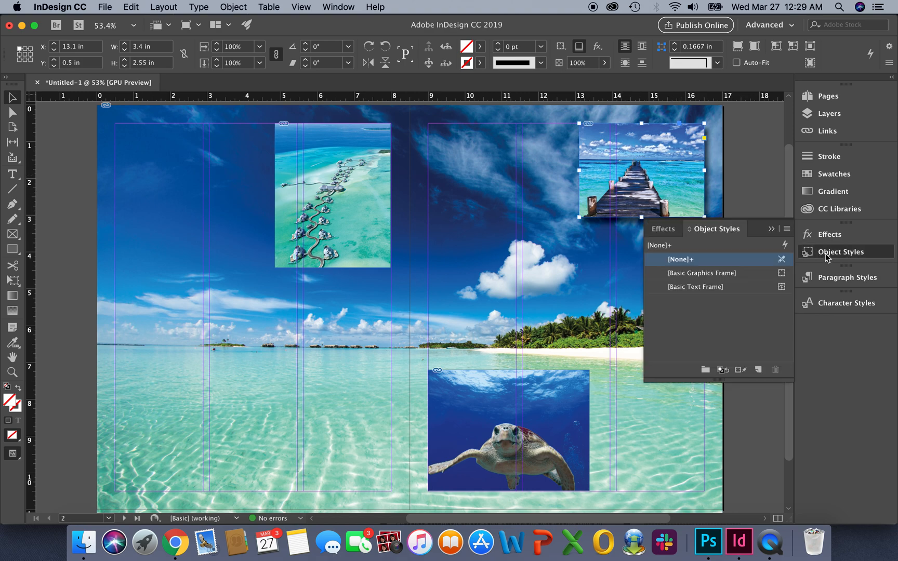
{"action": "left_click", "coordinate": [758, 371]}
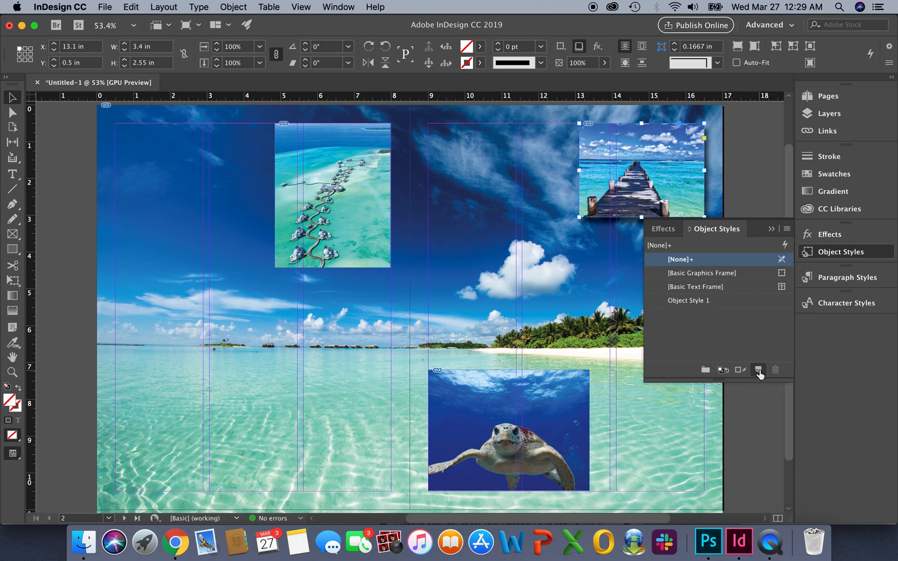
{"action": "double_click", "coordinate": [698, 306]}
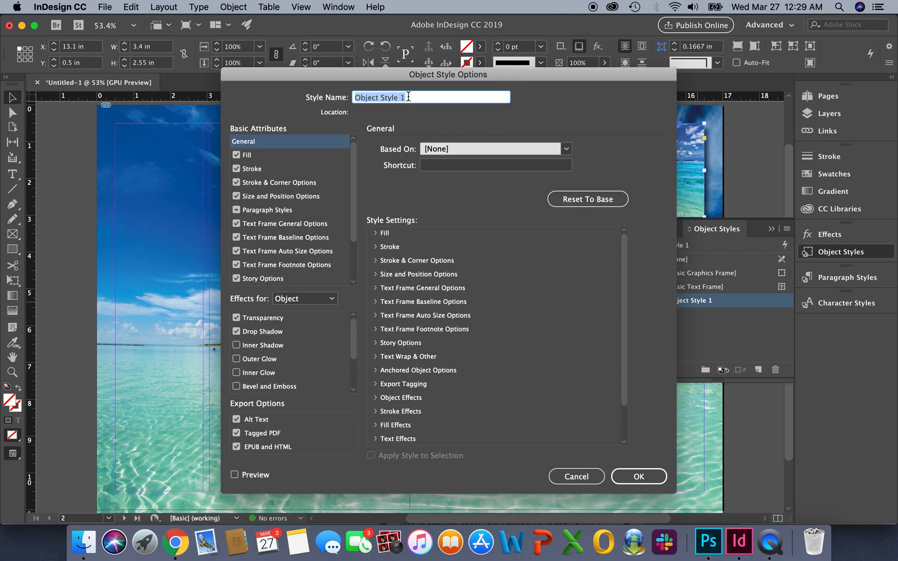
{"action": "key", "text": "BackSpace"}
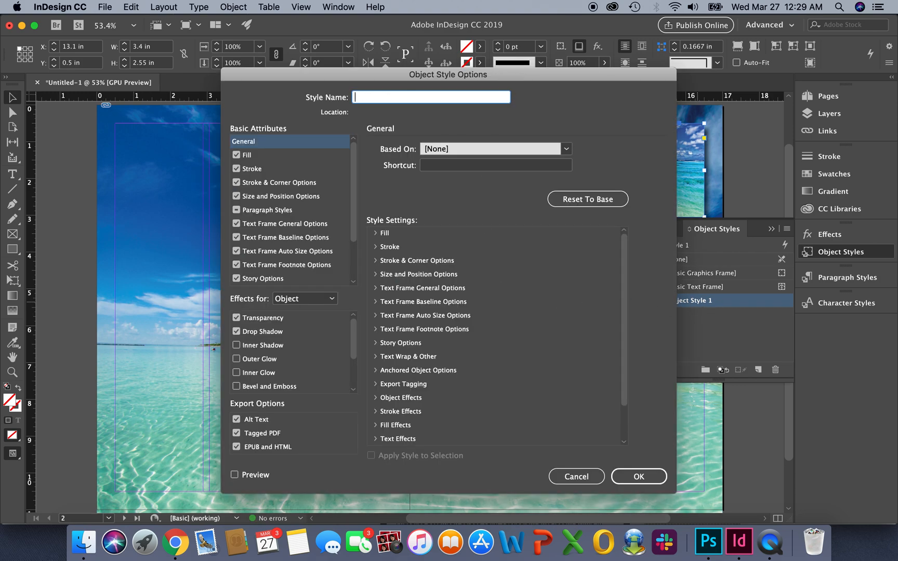
{"action": "type", "text": "Photo Drop Shadow"}
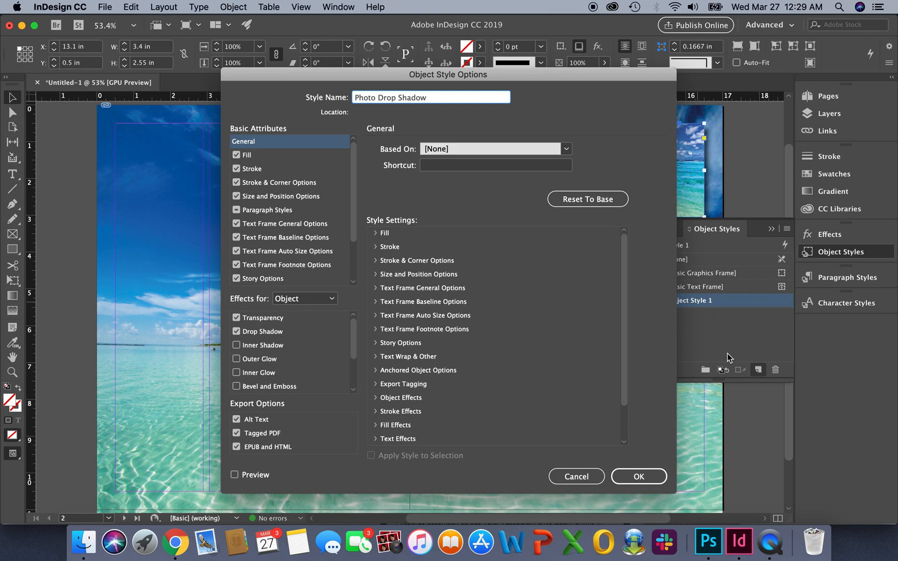
{"action": "left_click", "coordinate": [639, 476]}
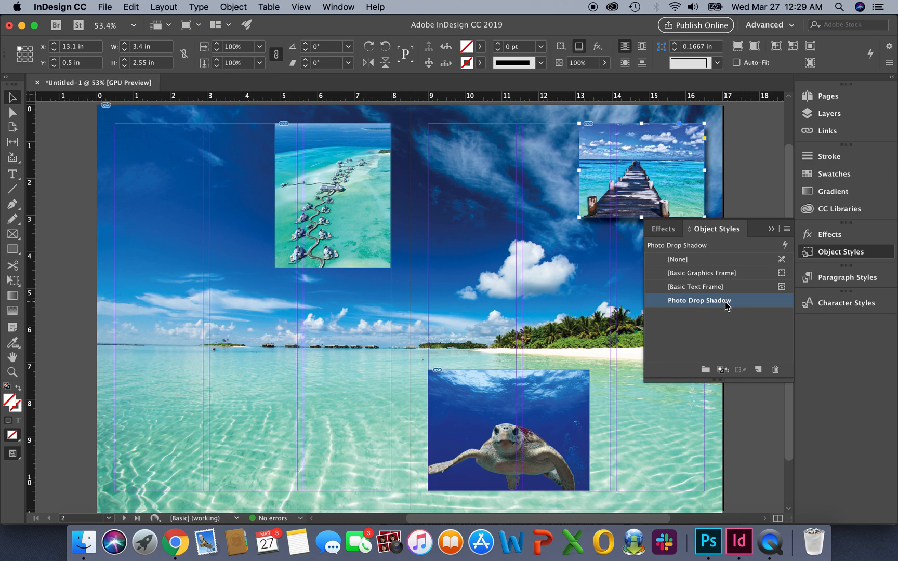
- Apply the Photo Drop Shadow object style to the sea turtle photo and the aerial photo of the overwater bungalows
{"action": "left_click", "coordinate": [740, 138]}
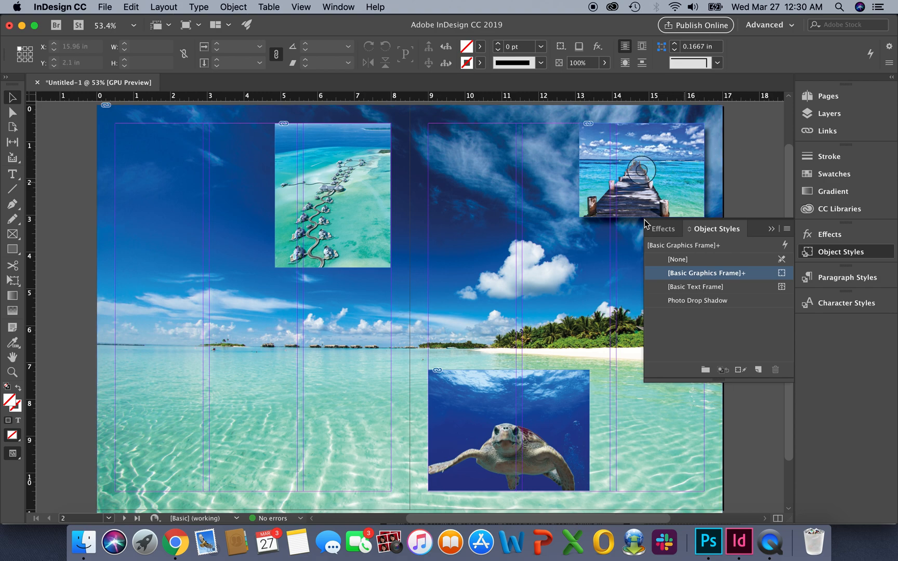
{"action": "left_click", "coordinate": [484, 397]}
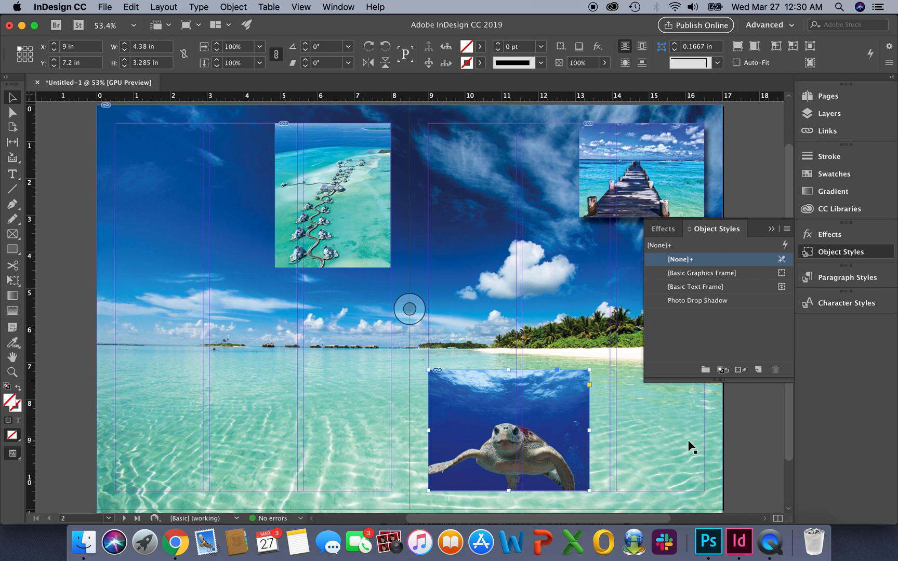
{"action": "left_click", "coordinate": [679, 301]}
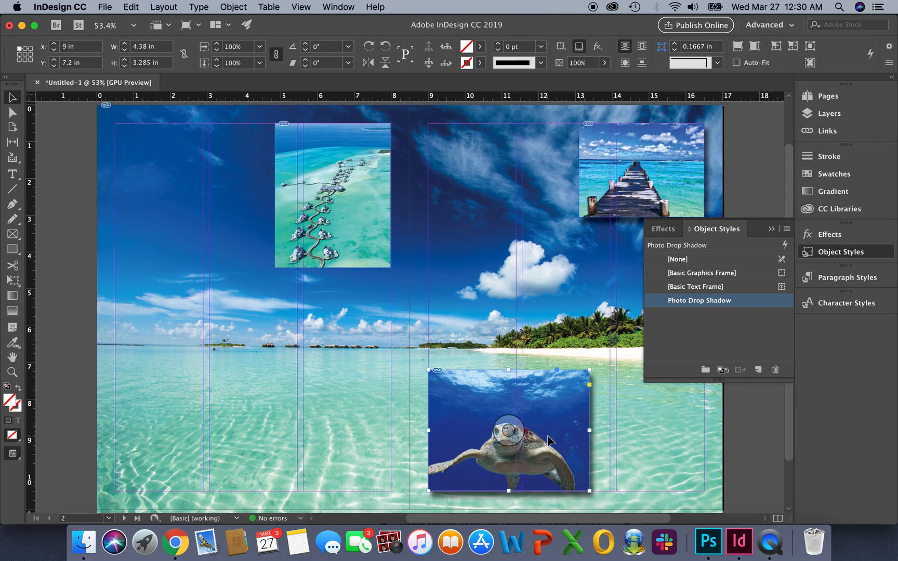
{"action": "left_click", "coordinate": [333, 196]}
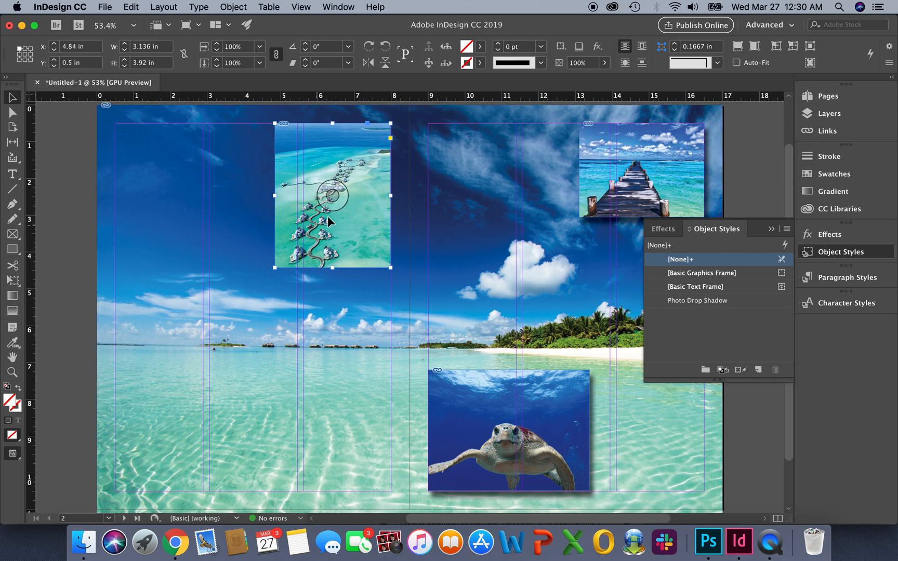
{"action": "left_click", "coordinate": [718, 301]}
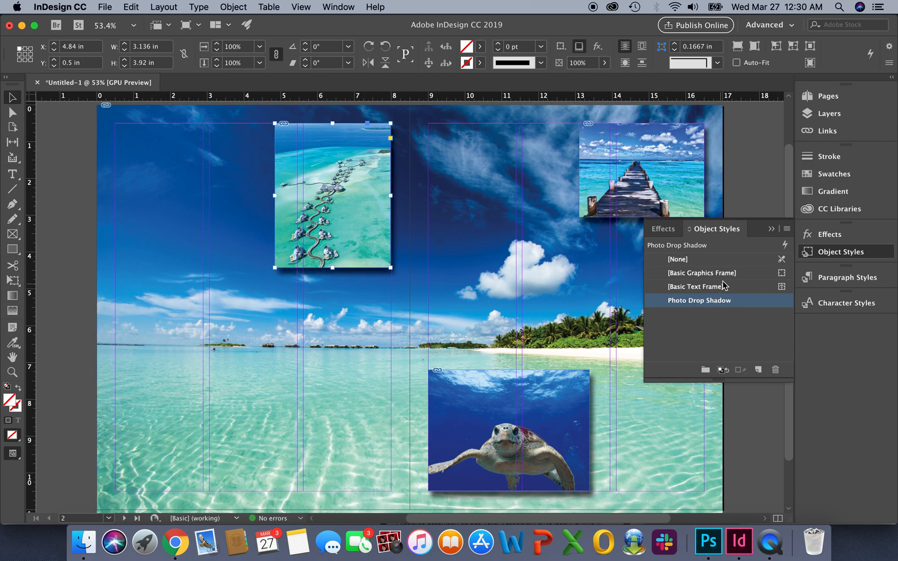
{"action": "left_click", "coordinate": [772, 230]}
{"action": "left_click", "coordinate": [825, 253]}
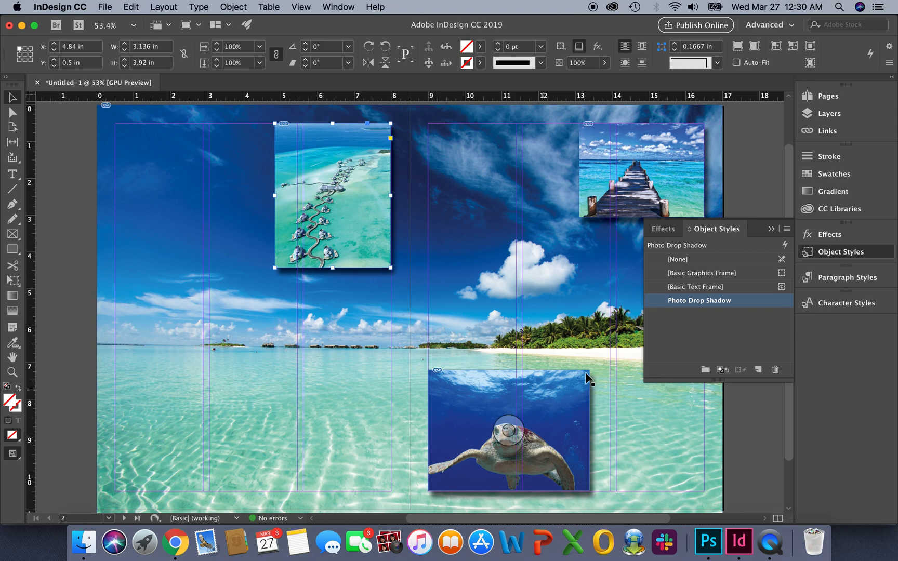
{"action": "left_click", "coordinate": [772, 229]}
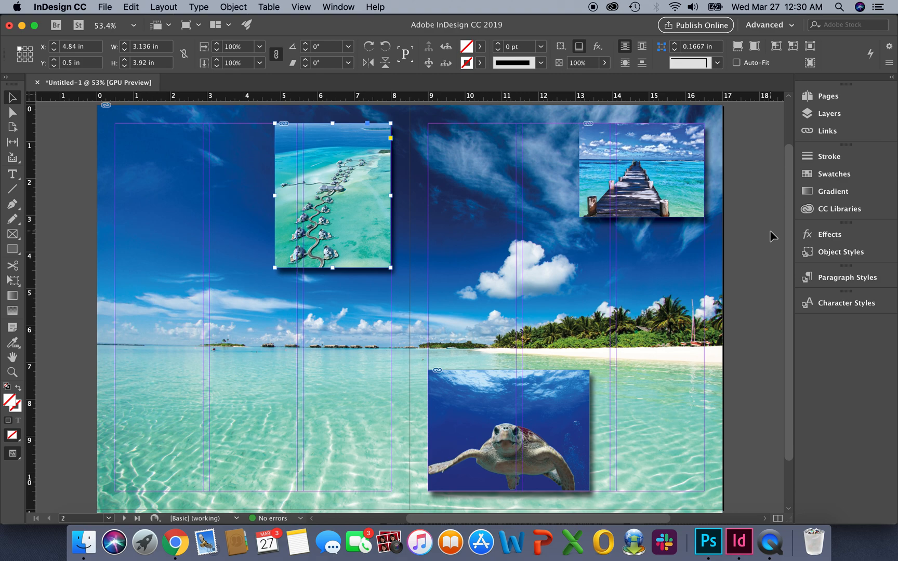